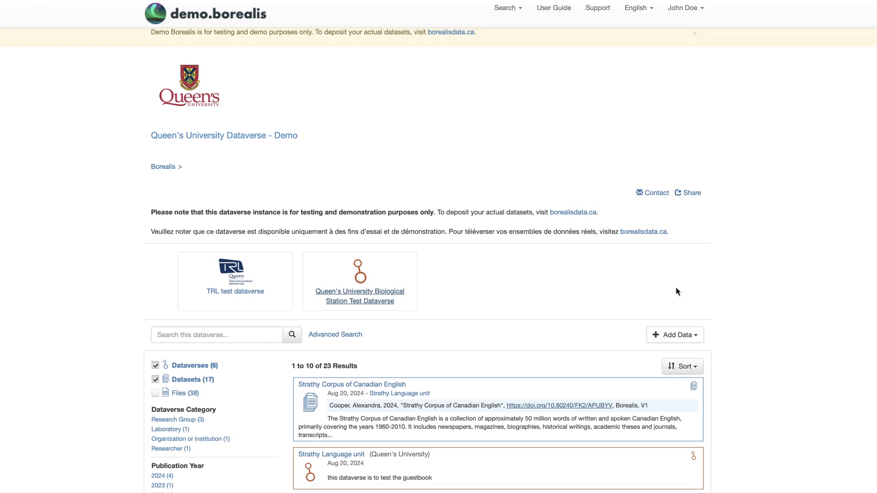
View the contact form of the Queen's University demo dataverse and close it without sending a message.
{"action": "left_click", "coordinate": [657, 193]}
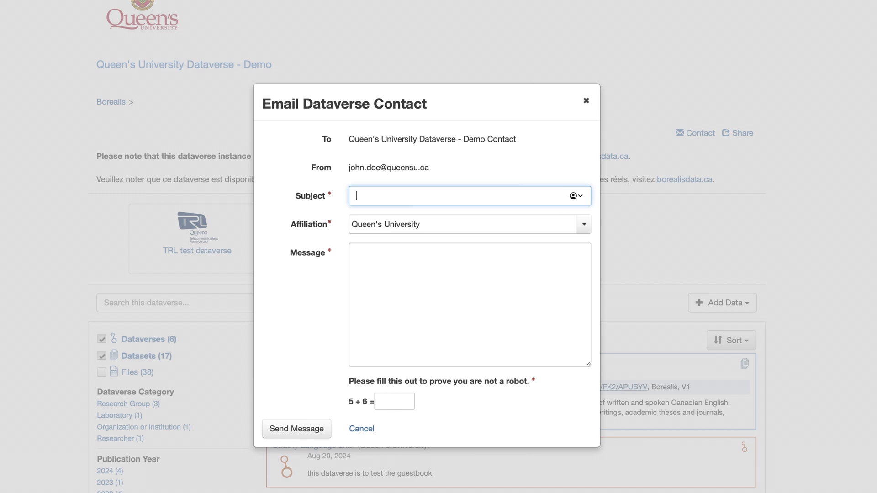
{"action": "left_click", "coordinate": [586, 100]}
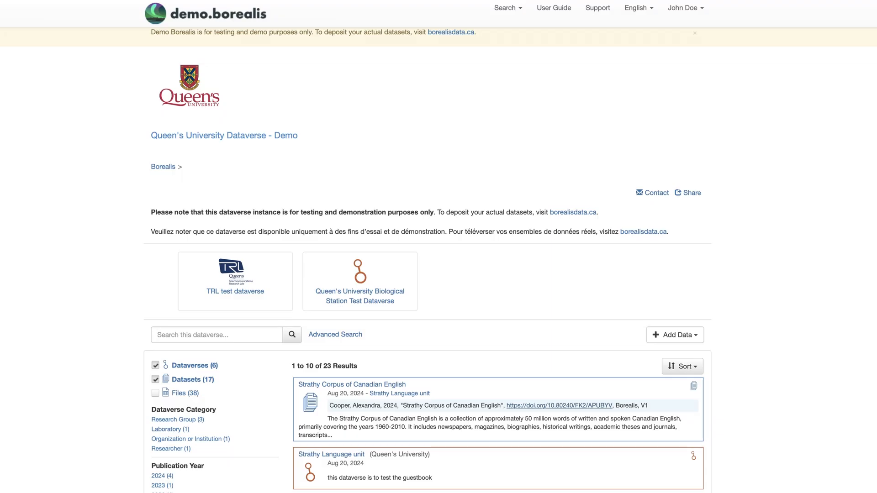
Start a new dataset in the Queen's University demo dataverse using the CC BY 4.0 Attribution dataset template.
{"action": "left_click", "coordinate": [695, 336]}
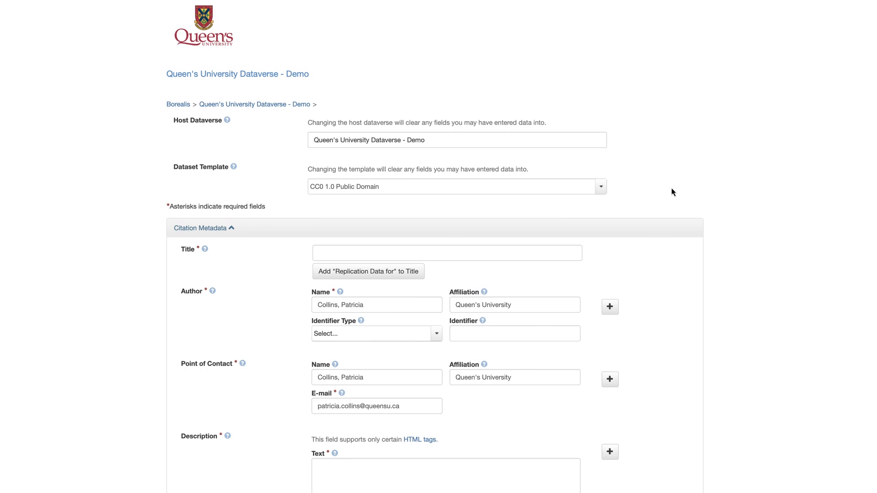
{"action": "left_click", "coordinate": [601, 187]}
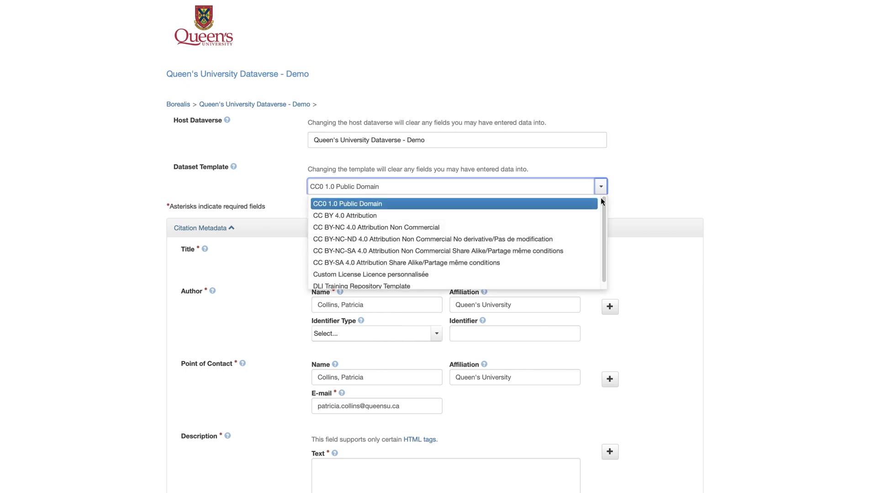
{"action": "mouse_move", "coordinate": [603, 210]}
{"action": "left_mouse_down"}
{"action": "mouse_move", "coordinate": [603, 224]}
{"action": "mouse_move", "coordinate": [605, 211]}
{"action": "left_mouse_up"}
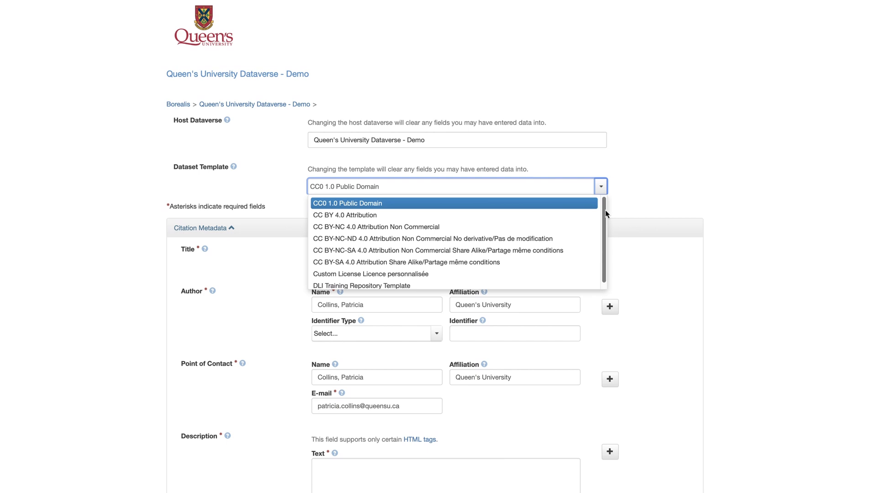
{"action": "left_click", "coordinate": [571, 216]}
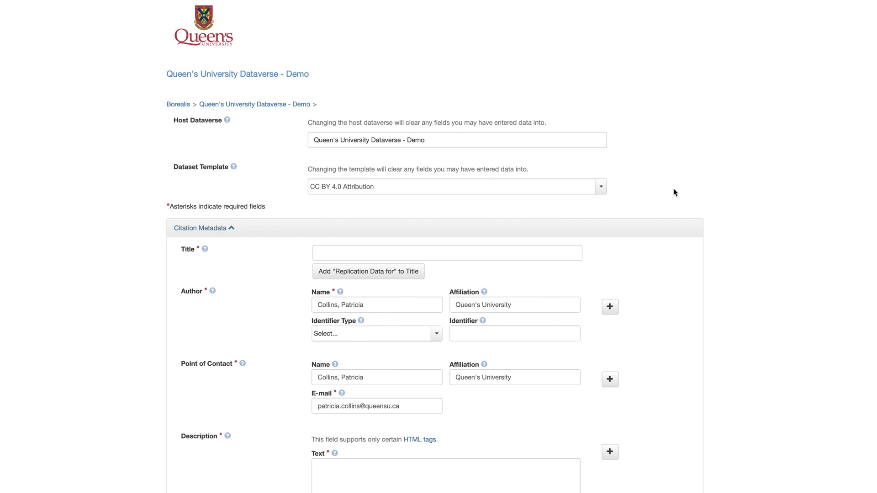
Title the dataset "2013-2017 Survey of Commute Patterns among Queen's University Employees Longitudinal File".
{"action": "left_click", "coordinate": [540, 254]}
{"action": "type", "text": "2013-2017 Survey of Commute Patterns among Queen's University Employees Longitudinal File"}
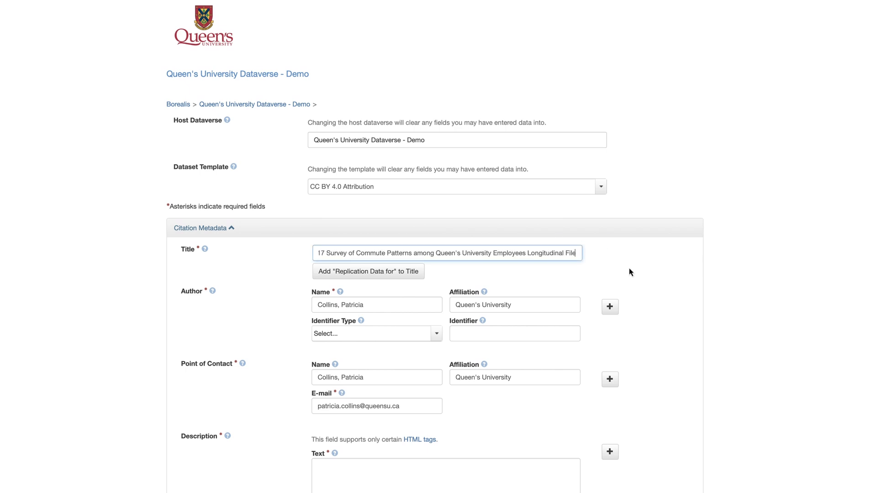
{"action": "left_click", "coordinate": [629, 272]}
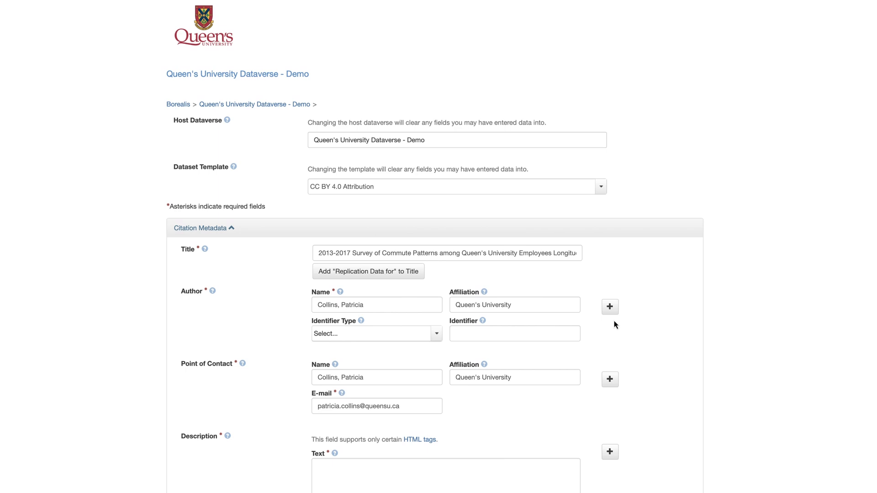
Set the first author's identifier type to ORCID and enter the author's ORCID identifier.
{"action": "left_click", "coordinate": [437, 334]}
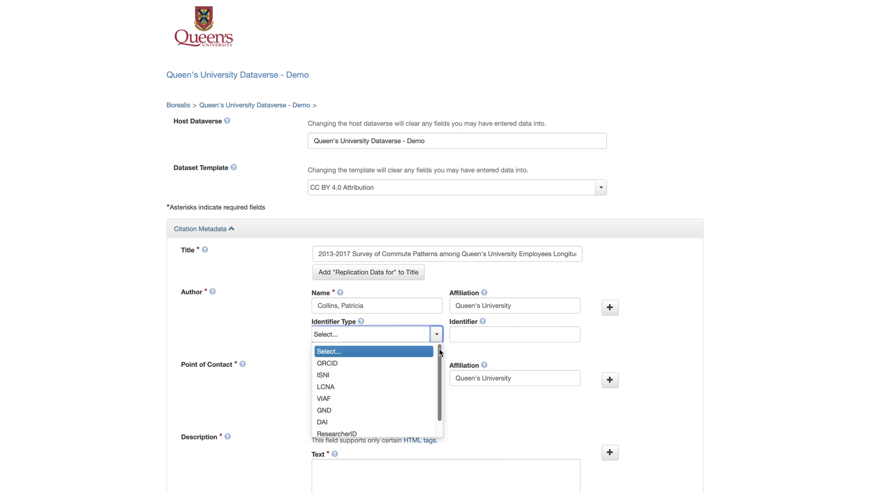
{"action": "mouse_move", "coordinate": [440, 352]}
{"action": "left_mouse_down"}
{"action": "mouse_move", "coordinate": [441, 380]}
{"action": "mouse_move", "coordinate": [440, 348]}
{"action": "left_mouse_up"}
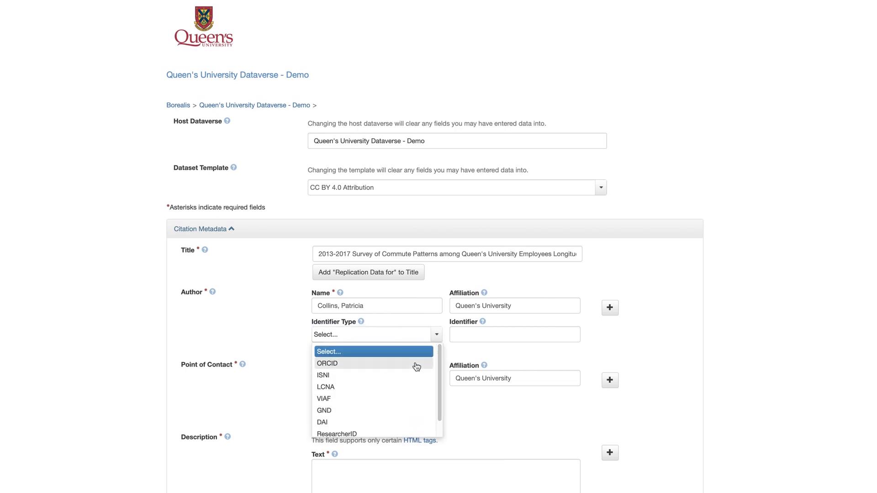
{"action": "left_click", "coordinate": [416, 364]}
{"action": "left_click", "coordinate": [506, 335]}
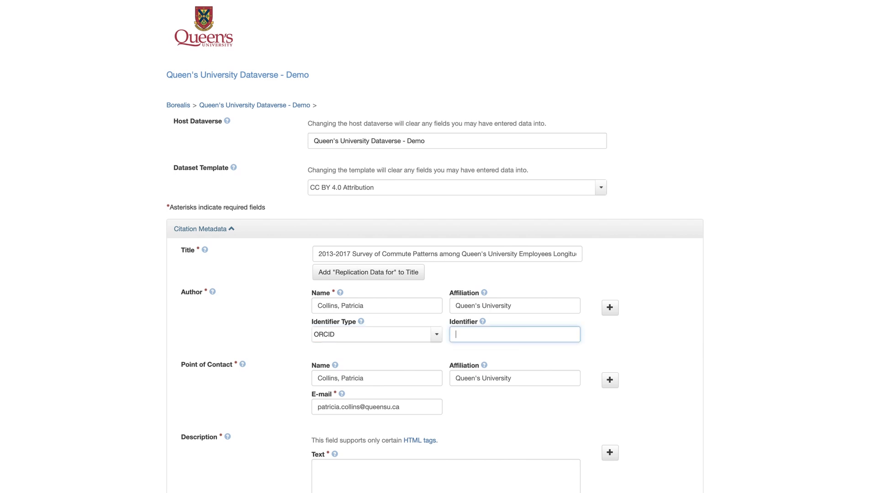
{"action": "key", "text": "ctrl+v"}
{"action": "key", "text": "super+Tab"}
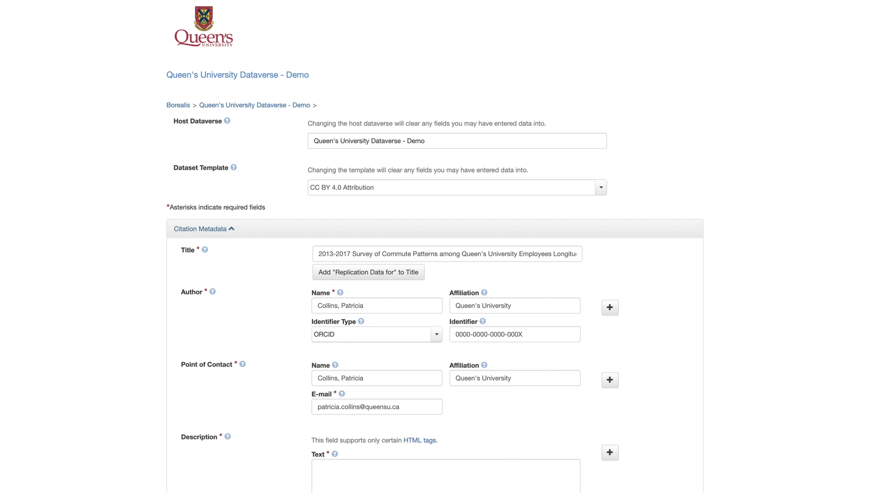
Add a second author with the co-author's name, identifier type ORCID and the matching ORCID identifier.
{"action": "left_click", "coordinate": [609, 307]}
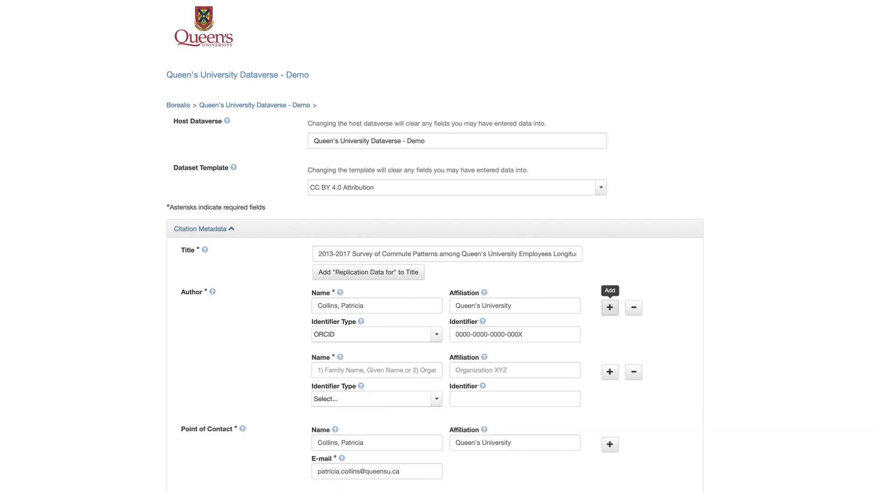
{"action": "left_click", "coordinate": [377, 370]}
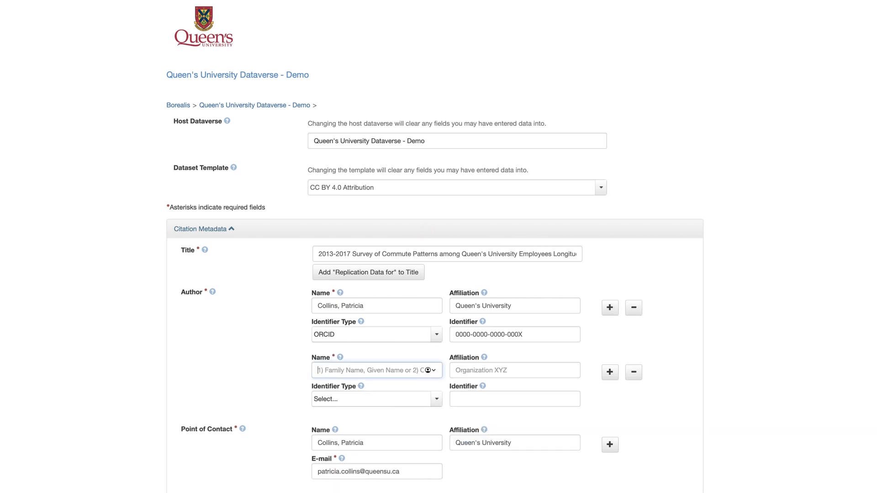
{"action": "type", "text": "Agaewal, Ajay"}
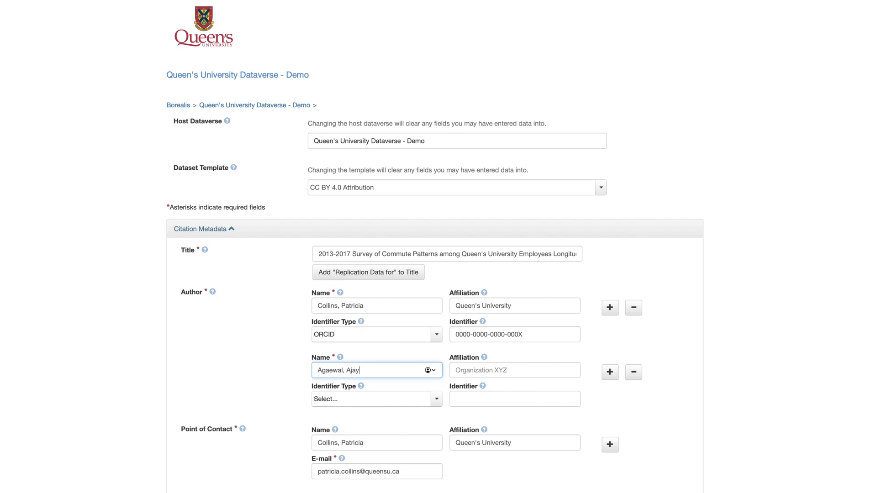
{"action": "scroll", "coordinate": [439, 388], "scroll_direction": "down", "scroll_amount": 1}
{"action": "left_click", "coordinate": [437, 378]}
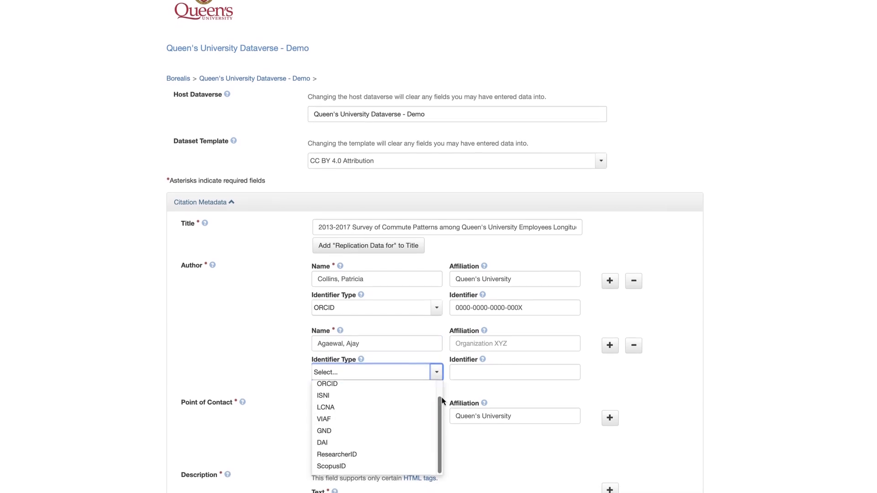
{"action": "scroll", "coordinate": [442, 400], "scroll_direction": "up", "scroll_amount": 1}
{"action": "left_click", "coordinate": [391, 398]}
{"action": "left_click", "coordinate": [515, 373]}
{"action": "type", "text": "0000-0000-0000-000X"}
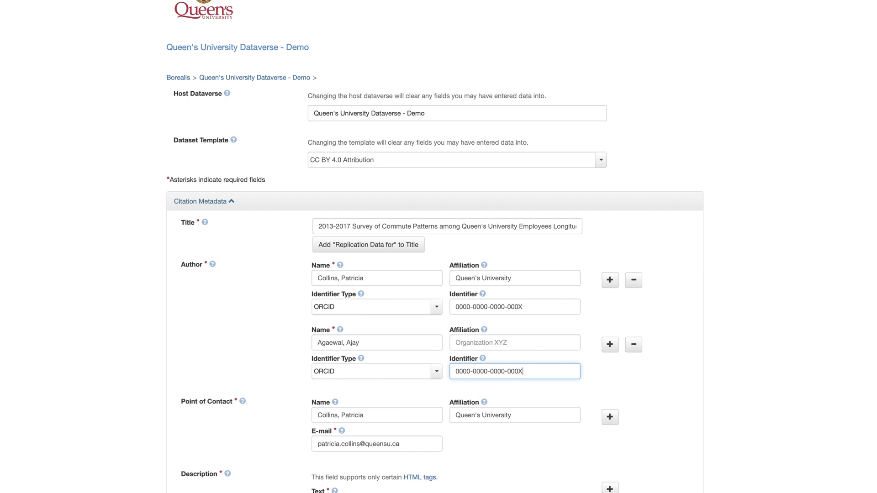
{"action": "key", "text": "Tab"}
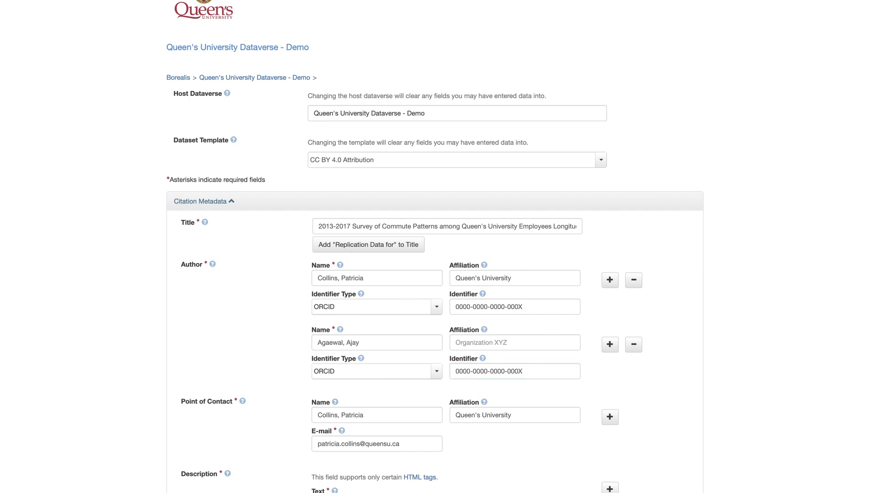
Enter the description stating the survey's objective of investigating commute patterns among Queen's employees, dated 2024-09-05.
{"action": "scroll", "coordinate": [503, 113], "scroll_direction": "down", "scroll_amount": 10}
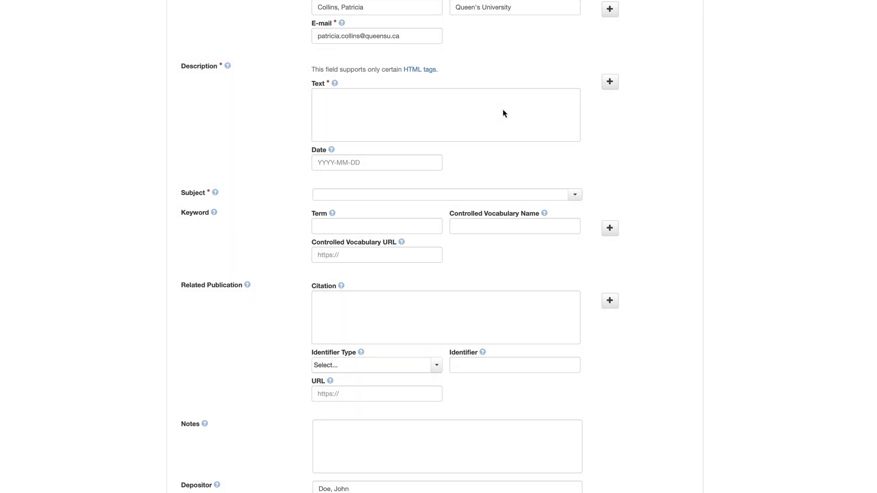
{"action": "left_click", "coordinate": [504, 113]}
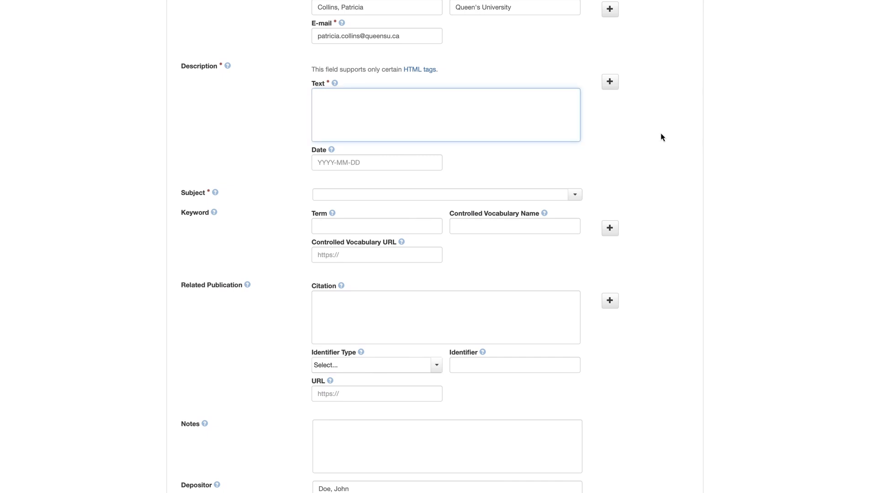
{"action": "type", "text": "The objective of this survey was to investigate commute patterns among Queen's employees and to assess whether transit improvements have stimulated interest and willingness among Queen's employees to take Kingston Transit to commute to work. The survey data collected here will also serve as a baseline for subsequent surveys that will assess change in commute patterns to Queen's over time. The findings from this research will offer insights to researchers interested in the impacts of public transit as population health interventions, as well as to Queen's University in terms of understanding how members of their community could make better use of a key public resource in Kingston."}
{"action": "left_click", "coordinate": [388, 203]}
{"action": "type", "text": "2024"}
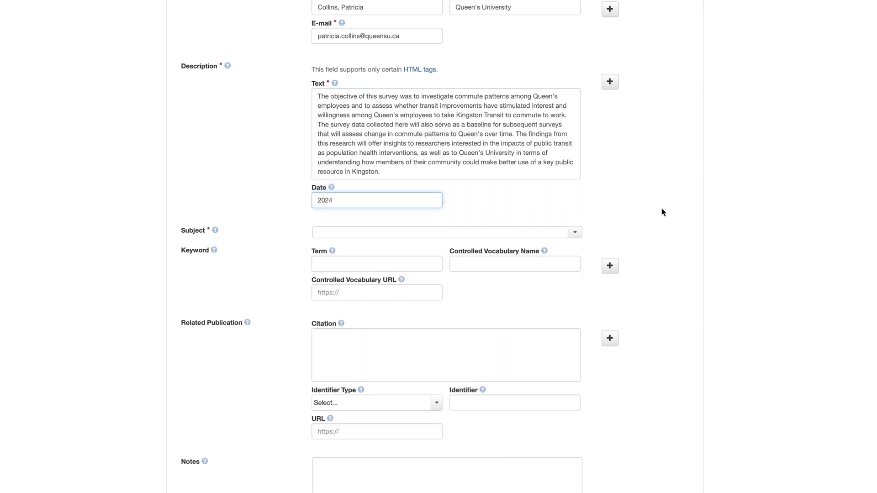
{"action": "type", "text": "-09-05"}
{"action": "key", "text": "Tab"}
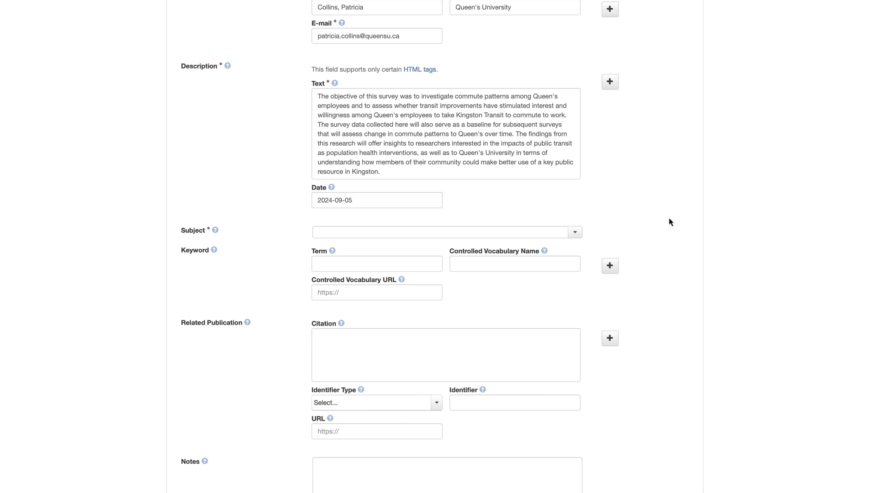
Set the dataset's subject to Social Sciences.
{"action": "left_click", "coordinate": [574, 232]}
{"action": "left_click_drag", "start_coordinate": [580, 292], "coordinate": [438, 336]}
{"action": "left_click", "coordinate": [356, 338]}
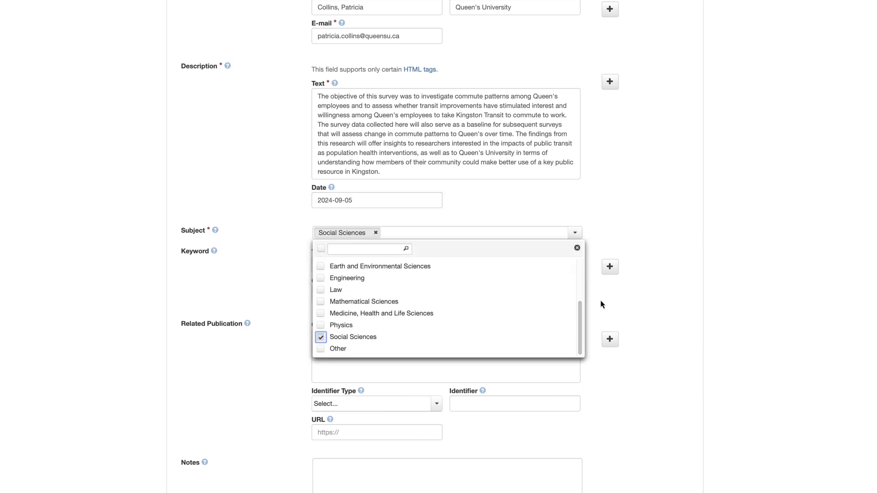
{"action": "left_click", "coordinate": [629, 301]}
Add three keyword terms: Commuting, Public transit and Kingston transit.
{"action": "left_click", "coordinate": [418, 262]}
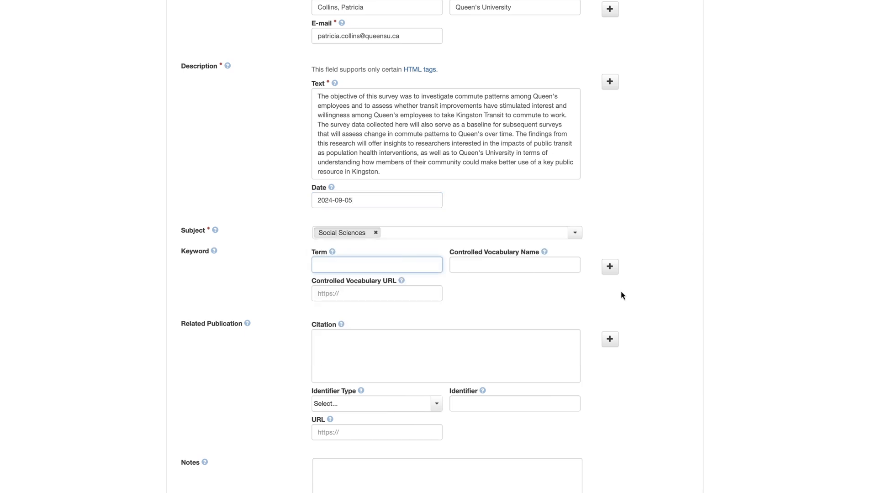
{"action": "type", "text": "Commuting"}
{"action": "left_click", "coordinate": [610, 267]}
{"action": "left_click", "coordinate": [426, 328]}
{"action": "type", "text": "Public transit"}
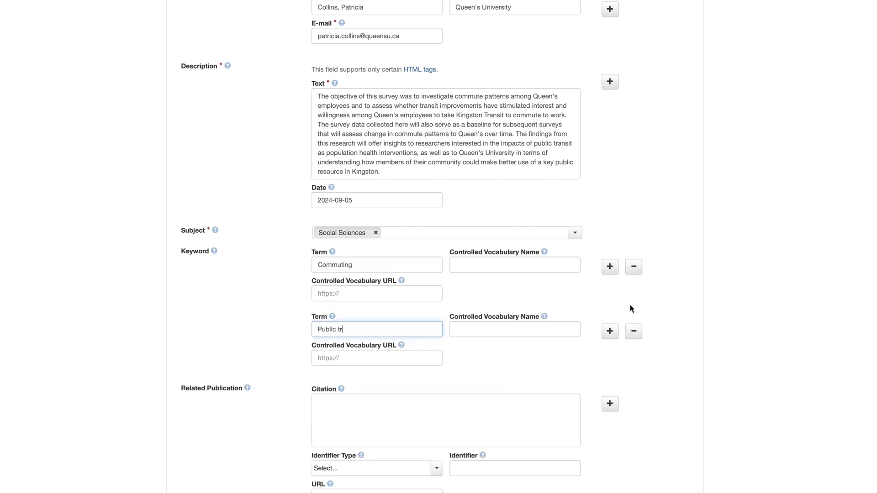
{"action": "left_click", "coordinate": [611, 330]}
{"action": "left_click", "coordinate": [424, 394]}
{"action": "type", "text": "Kingston transit"}
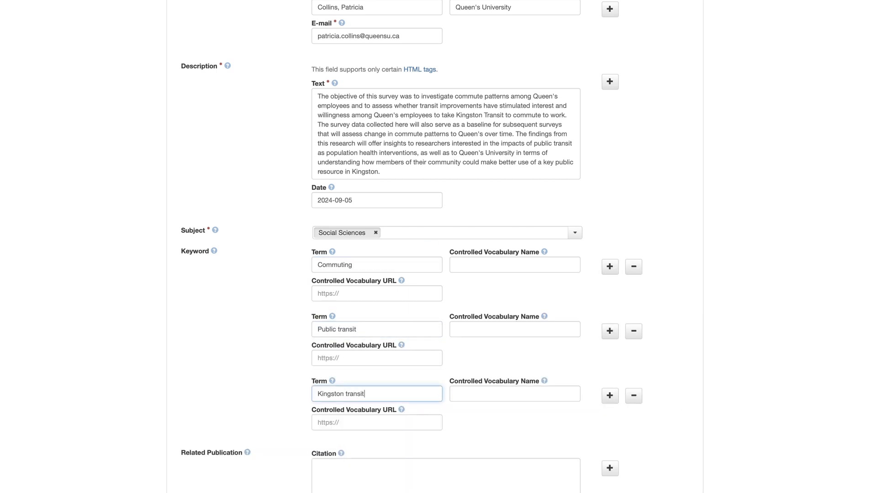
Enter the related publication's citation for the 2015 Prev Med Rep article "Impacts of public transit improvements on ridership, and implications for physical activity".
{"action": "scroll", "coordinate": [435, 319], "scroll_direction": "down", "scroll_amount": 10}
{"action": "left_click", "coordinate": [425, 34]}
{"action": "type", "text": "Collins PA, Agarwal A. Impacts of public transit improvements on ridership, and implications for physical activity, in a low-density Canadian city. Prev Med Rep. 2015 Oct 21;2:874-9. doi: 10.1016/j.pmedr.2015.10.001."}
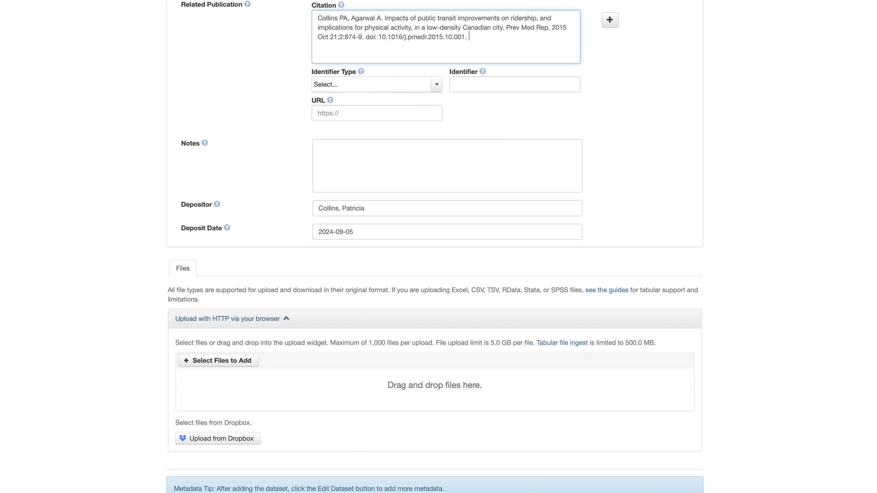
Set the related publication's identifier type to doi and its identifier to 10.1016/j.pmedr.2015.10.001.
{"action": "left_click", "coordinate": [436, 85]}
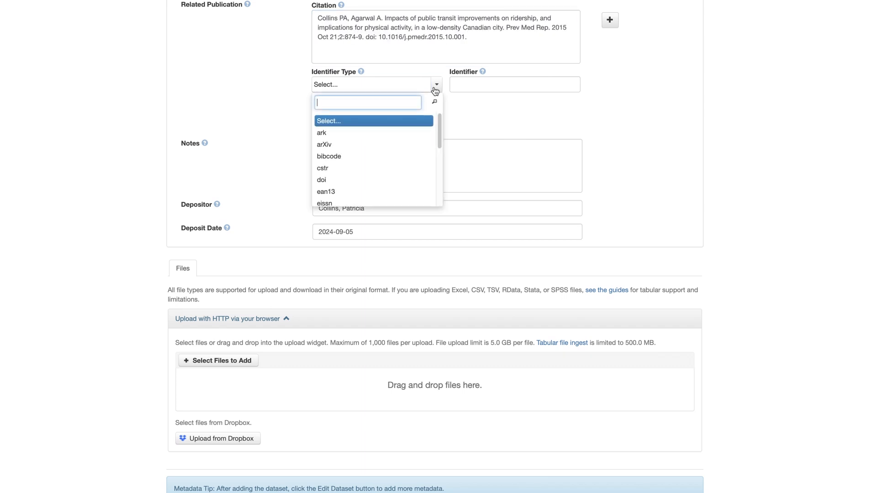
{"action": "mouse_move", "coordinate": [440, 127]}
{"action": "left_mouse_down"}
{"action": "mouse_move", "coordinate": [436, 187]}
{"action": "mouse_move", "coordinate": [446, 122]}
{"action": "left_mouse_up"}
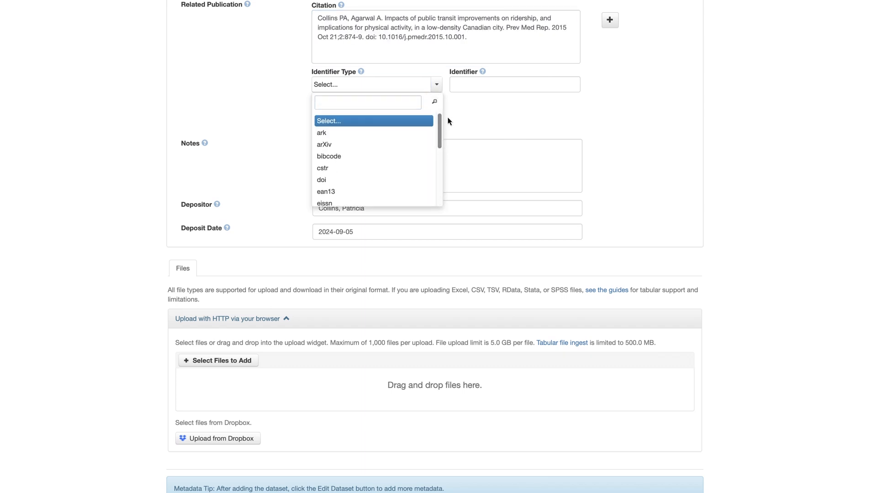
{"action": "left_click", "coordinate": [391, 181]}
{"action": "key", "text": "Tab"}
{"action": "type", "text": "10.1016/j.pmedr.2015.10.001"}
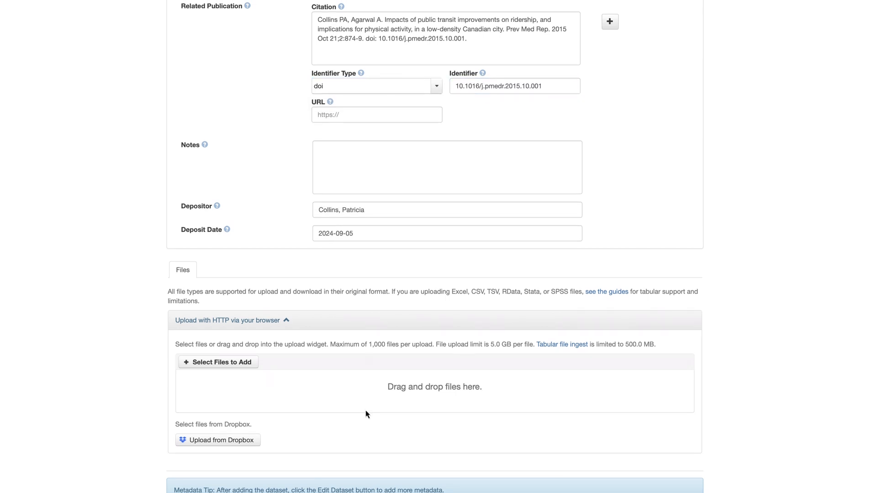
Upload all four files from the dataverse_files folder: the sps, dat and csv survey archives and the user guide PDF.
{"action": "left_click", "coordinate": [244, 366]}
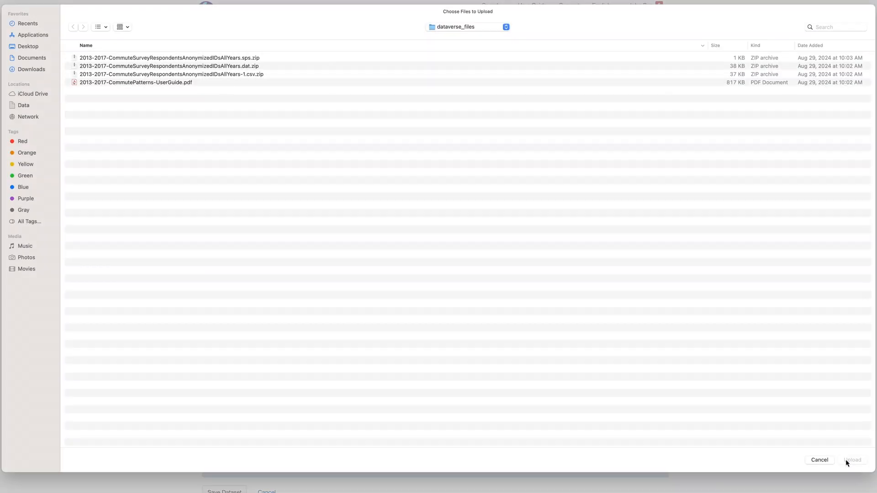
{"action": "key", "text": "Up"}
{"action": "key", "text": "super+a"}
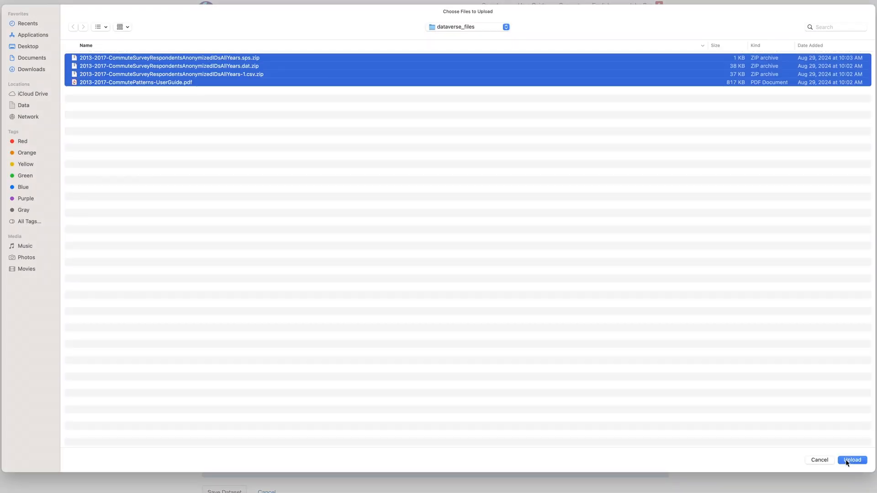
{"action": "left_click", "coordinate": [851, 459]}
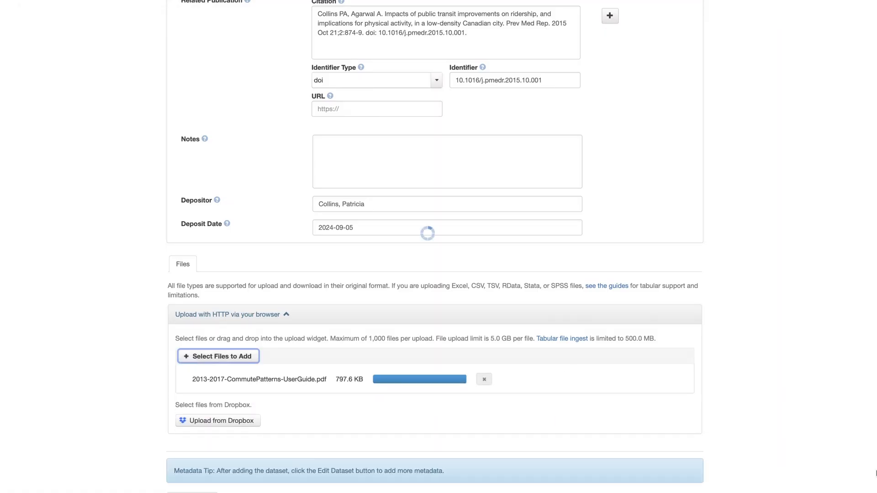
Tag the uploaded SPSS syntax file with the existing Data file tag and save the dataset.
{"action": "scroll", "coordinate": [435, 247], "scroll_direction": "down", "scroll_amount": 10}
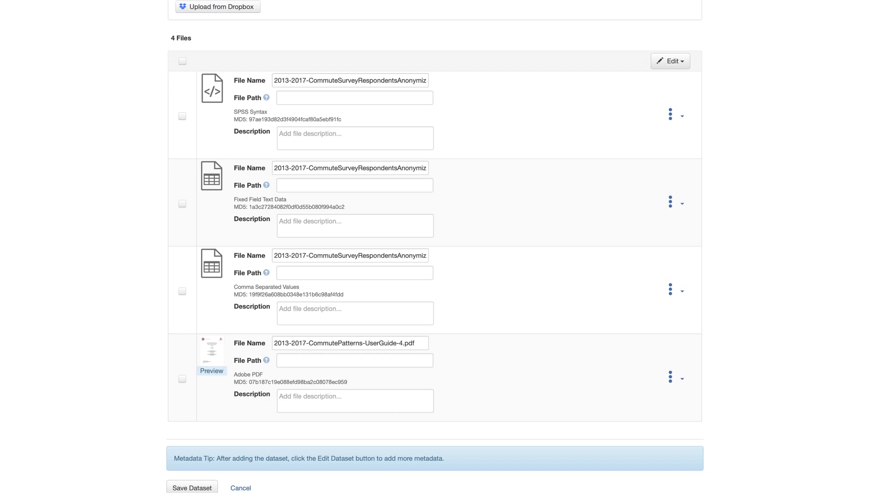
{"action": "left_click", "coordinate": [670, 114]}
{"action": "left_click", "coordinate": [640, 160]}
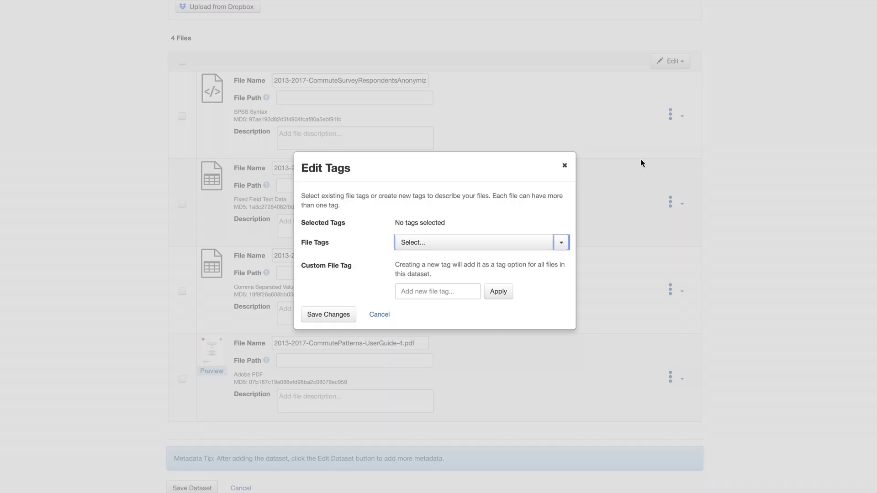
{"action": "left_click", "coordinate": [560, 242]}
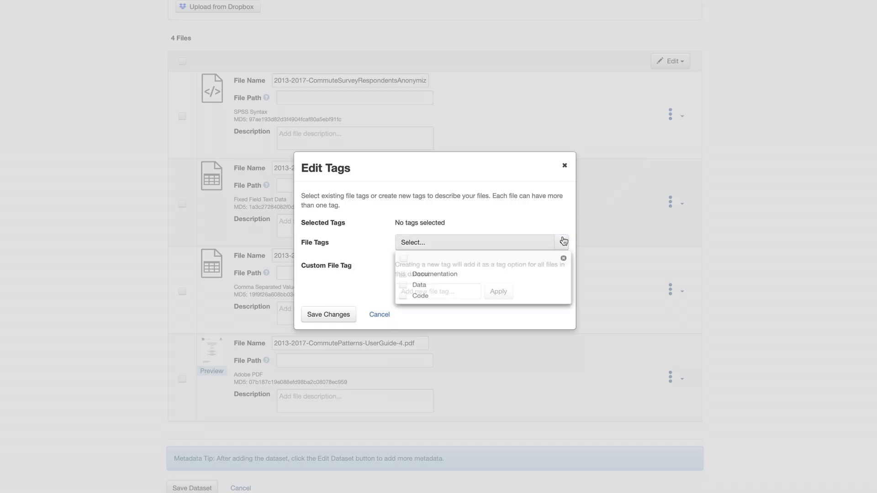
{"action": "left_click", "coordinate": [417, 288]}
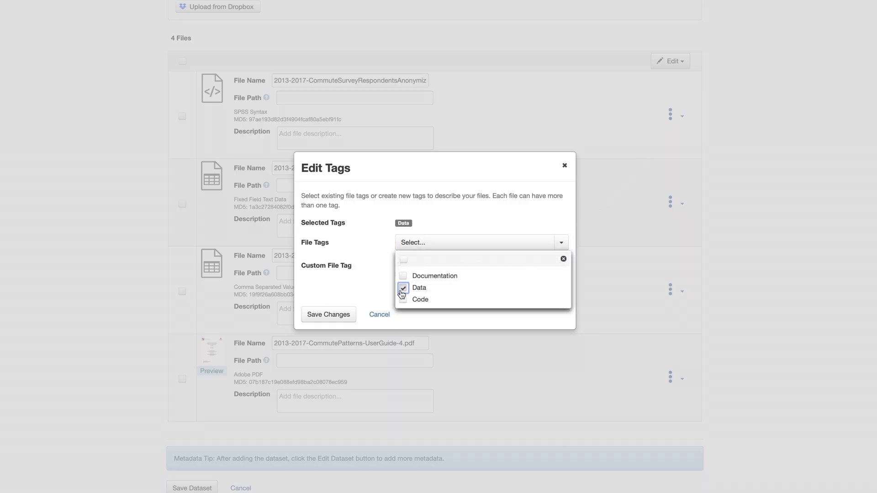
{"action": "left_click", "coordinate": [328, 315]}
{"action": "scroll", "coordinate": [297, 473], "scroll_direction": "down", "scroll_amount": 2}
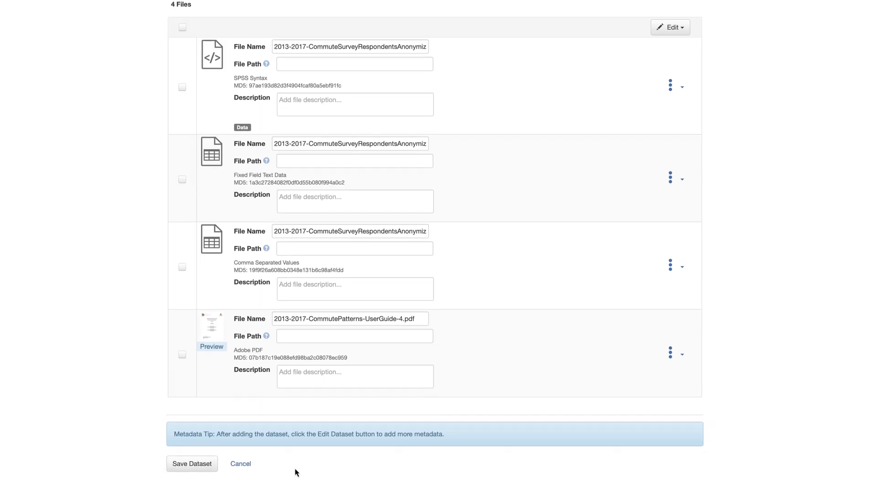
{"action": "left_click", "coordinate": [192, 454]}
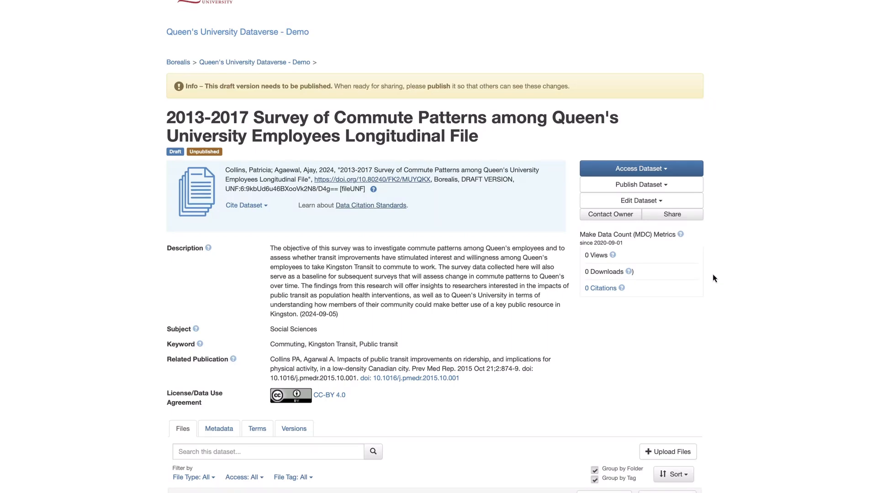
Open the saved dataset's metadata for editing and examine the extra citation fields and the Geospatial Metadata section.
{"action": "left_click", "coordinate": [661, 204]}
{"action": "left_click", "coordinate": [658, 232]}
{"action": "scroll", "coordinate": [438, 247], "scroll_direction": "down", "scroll_amount": 20}
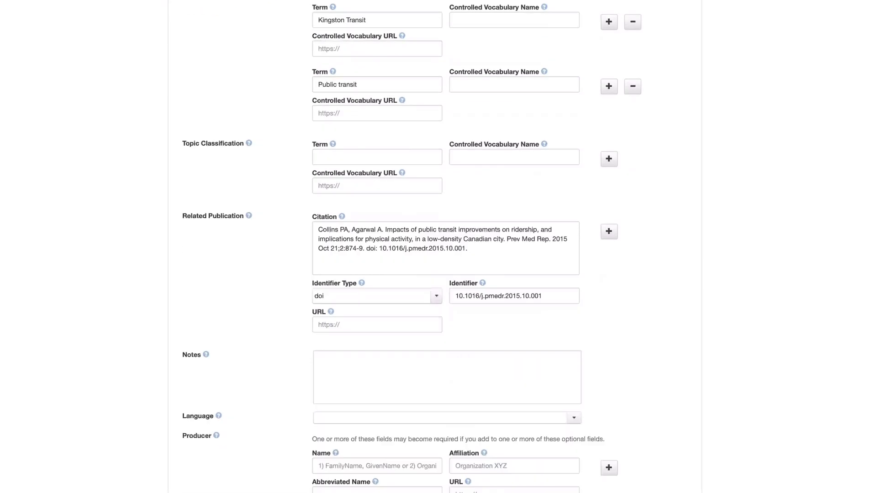
{"action": "scroll", "coordinate": [438, 246], "scroll_direction": "down", "scroll_amount": 6}
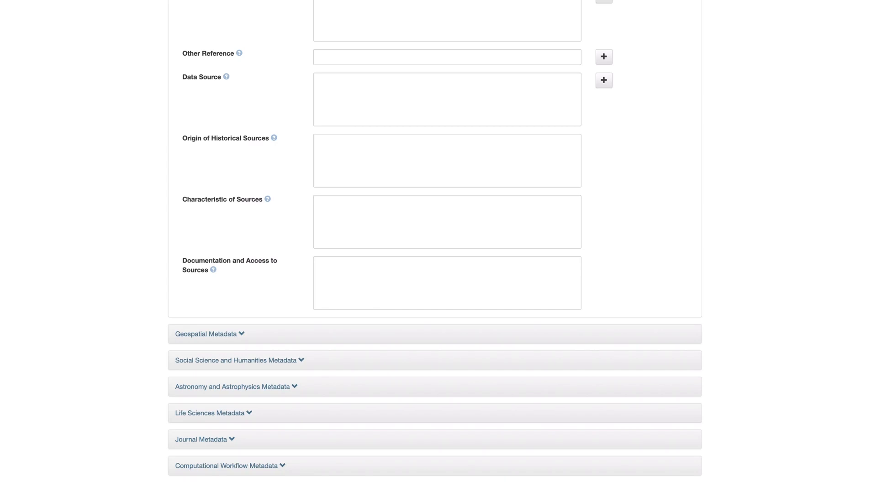
{"action": "left_click", "coordinate": [259, 338]}
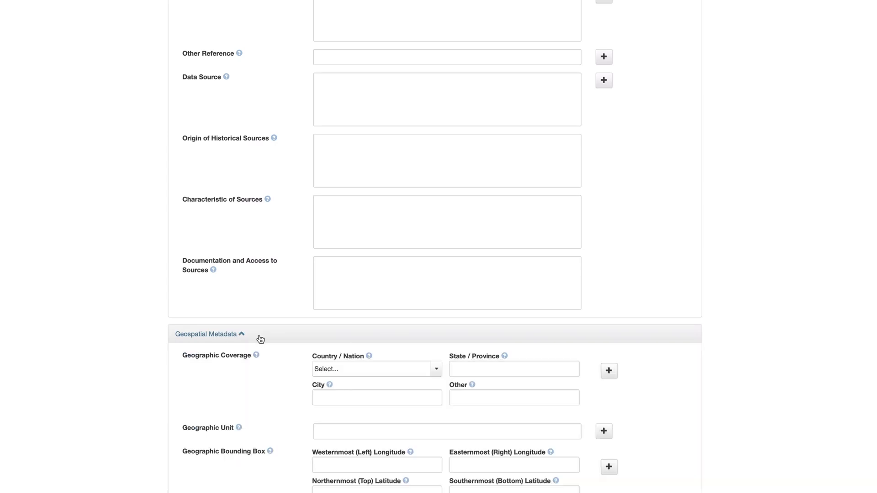
{"action": "left_click", "coordinate": [259, 338]}
Review the Social Science and Humanities and the Astronomy and Astrophysics metadata fields, and save the metadata changes.
{"action": "left_click", "coordinate": [333, 366]}
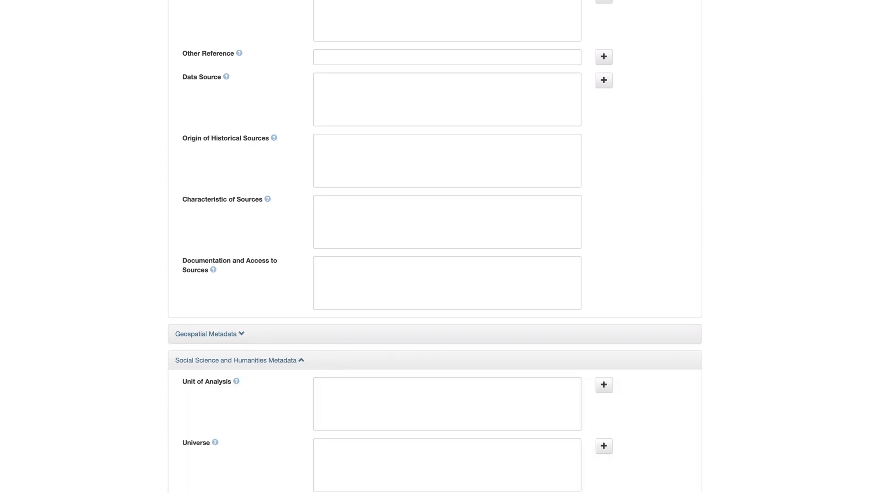
{"action": "scroll", "coordinate": [434, 247], "scroll_direction": "down", "scroll_amount": 18}
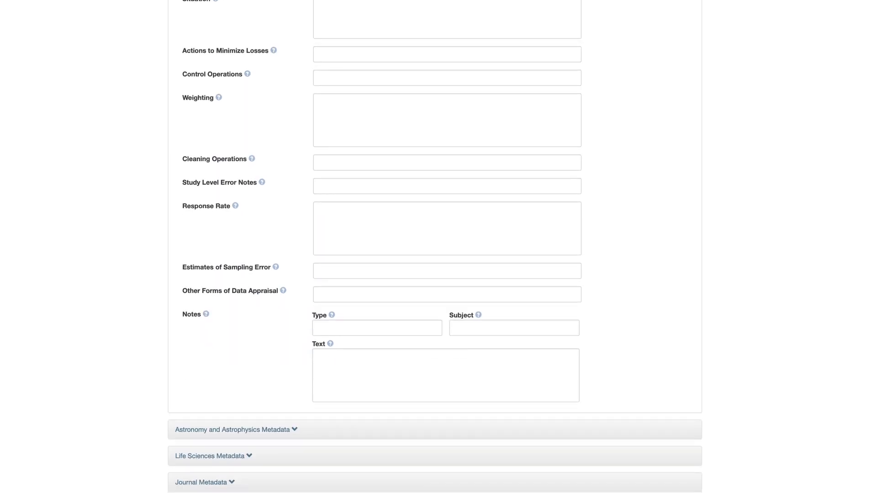
{"action": "left_click", "coordinate": [610, 436]}
{"action": "scroll", "coordinate": [611, 440], "scroll_direction": "down", "scroll_amount": 12}
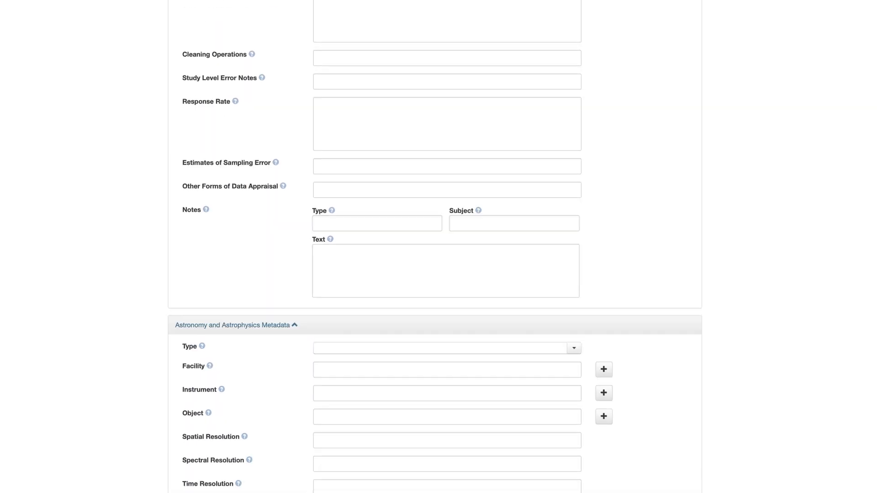
{"action": "scroll", "coordinate": [434, 247], "scroll_direction": "down", "scroll_amount": 2}
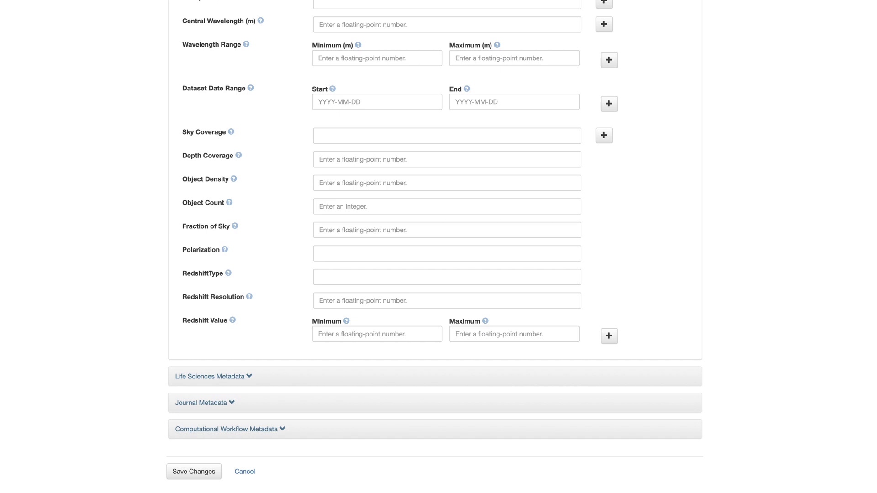
{"action": "left_click", "coordinate": [209, 473]}
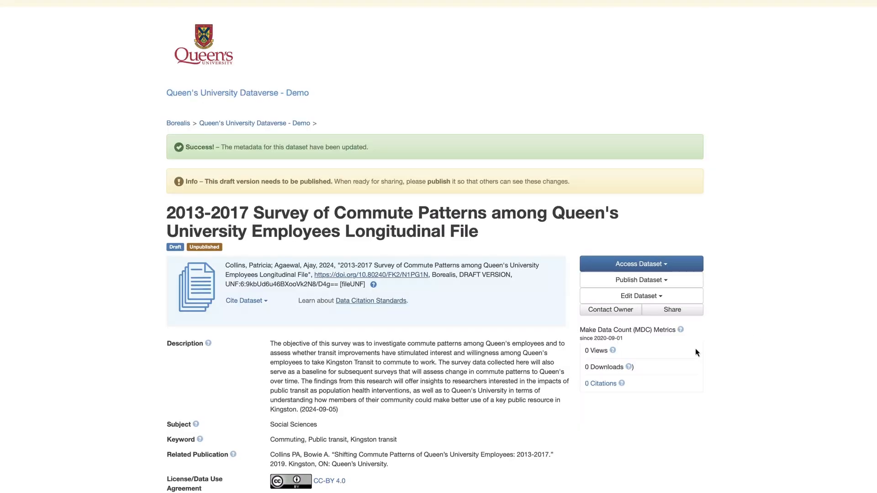
Publish the draft dataset with the CC-BY 4.0 license and confirm the publication.
{"action": "left_click", "coordinate": [655, 280]}
{"action": "left_click", "coordinate": [658, 299]}
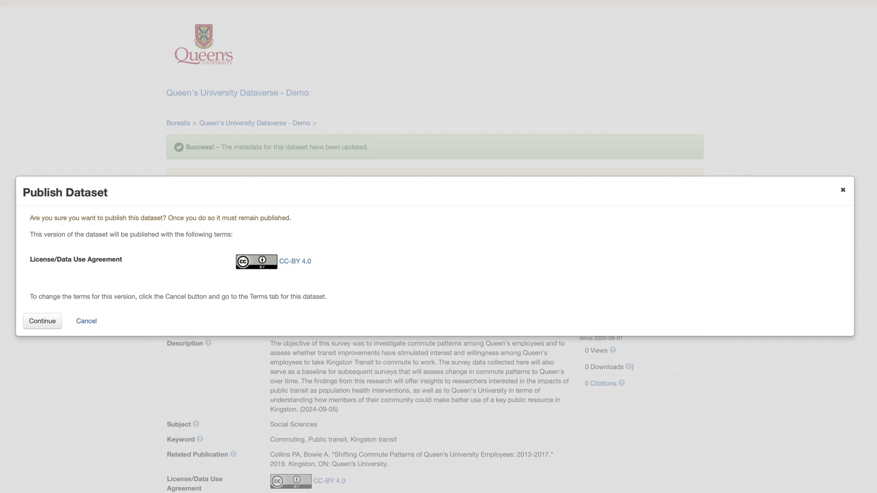
{"action": "left_click", "coordinate": [42, 321]}
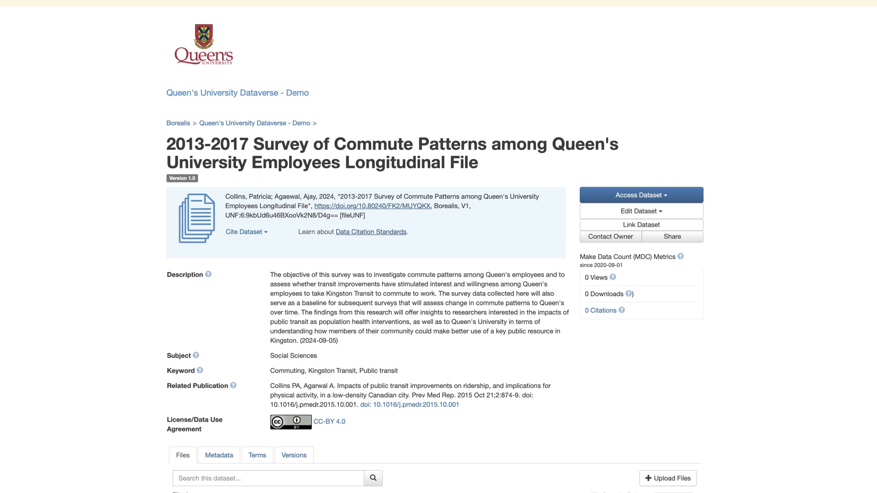
Check the published dataset's file list and version history, and open the User Guide.
{"action": "scroll", "coordinate": [372, 397], "scroll_direction": "down", "scroll_amount": 3}
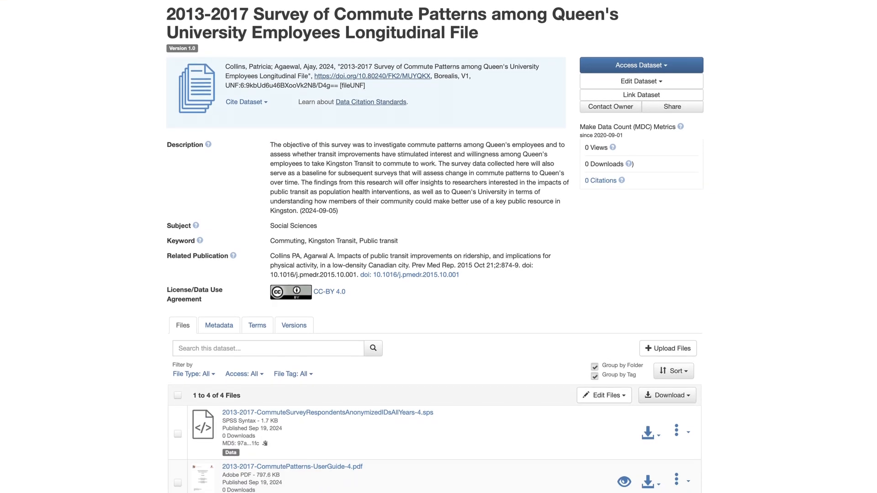
{"action": "left_click", "coordinate": [293, 325]}
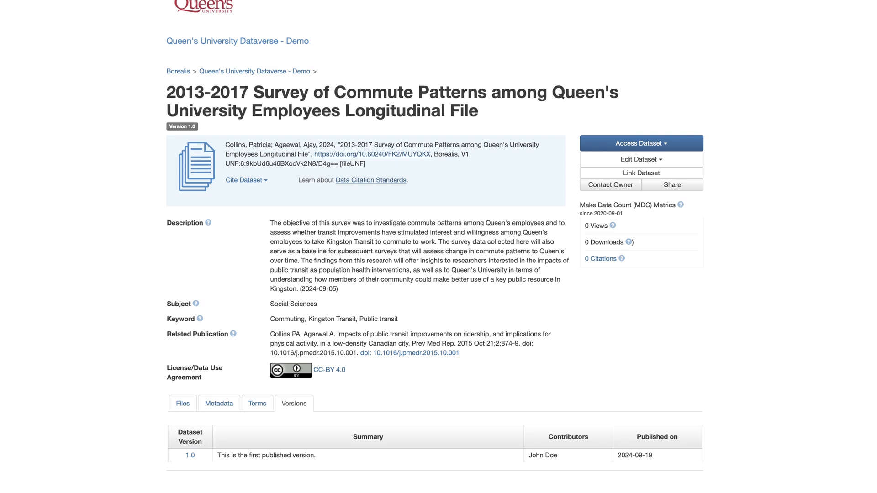
{"action": "scroll", "coordinate": [657, 228], "scroll_direction": "up", "scroll_amount": 2}
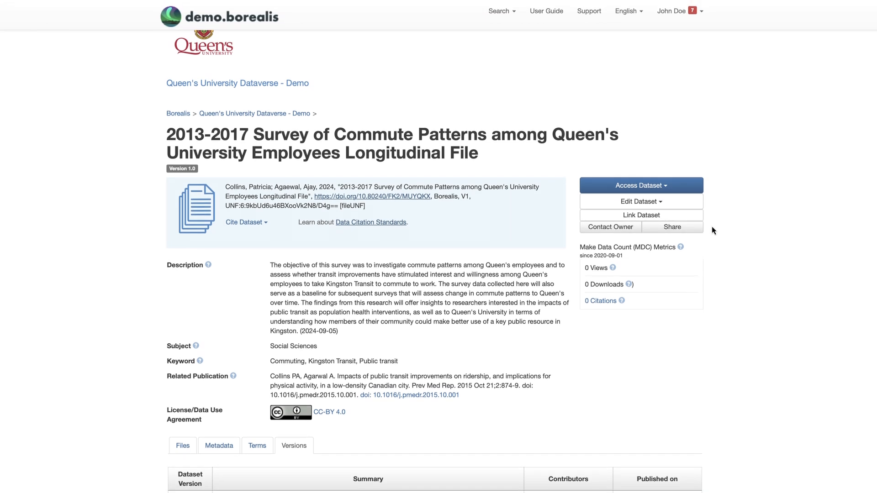
{"action": "left_click", "coordinate": [549, 12]}
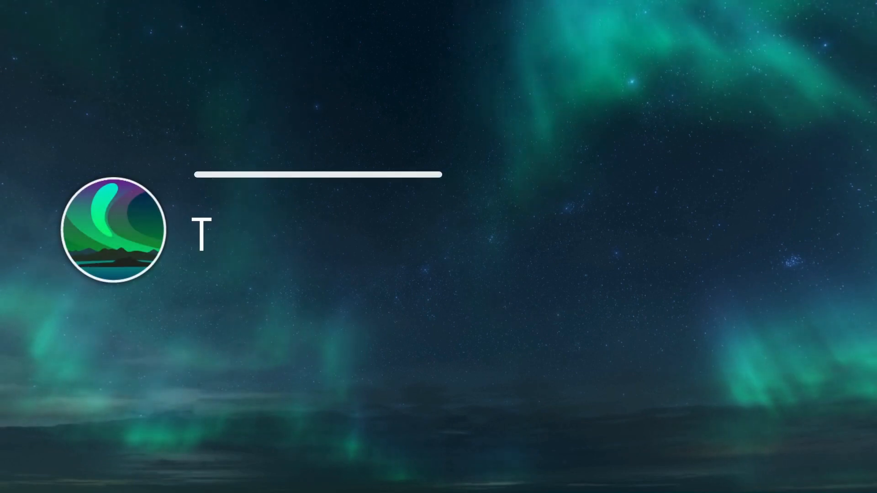